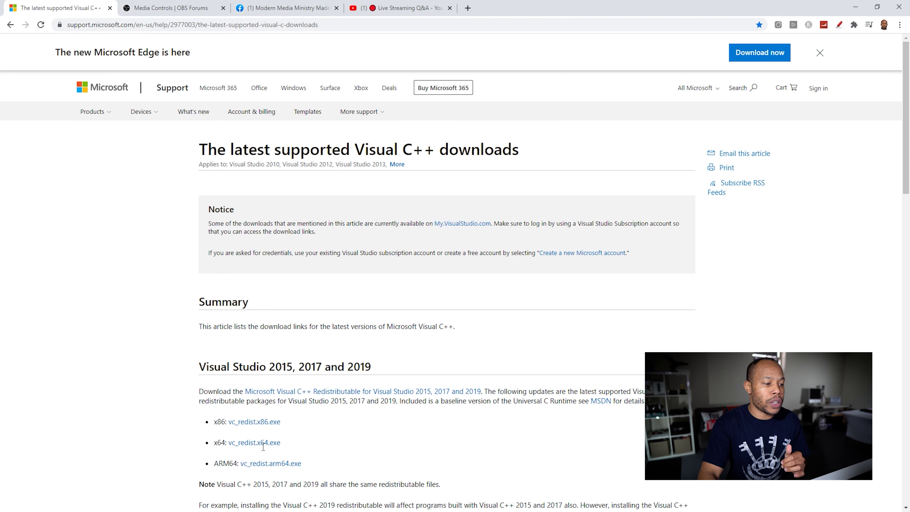
# Highlight the x86 and x64 vc_redist download links, then switch to the Media Controls OBS Forums page
pyautogui.moveTo(315, 449); pyautogui.dragTo(213, 421)
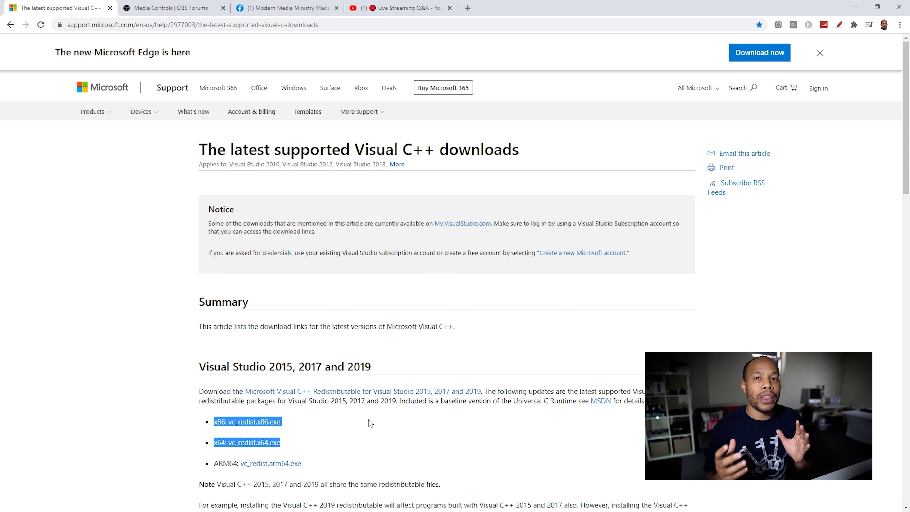
pyautogui.click(175, 8)
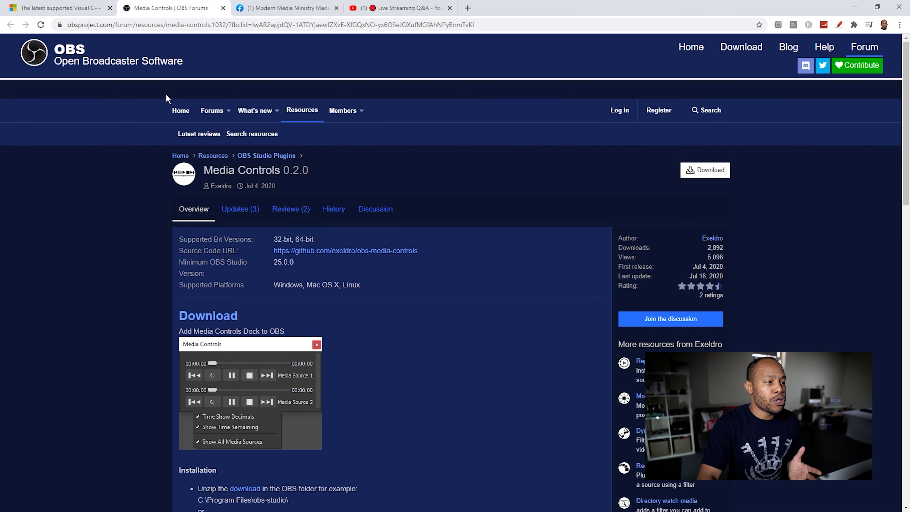
# Scroll the Media Controls 0.2.0 resource page down to its Installation section
pyautogui.scroll(-5, 211, 199)
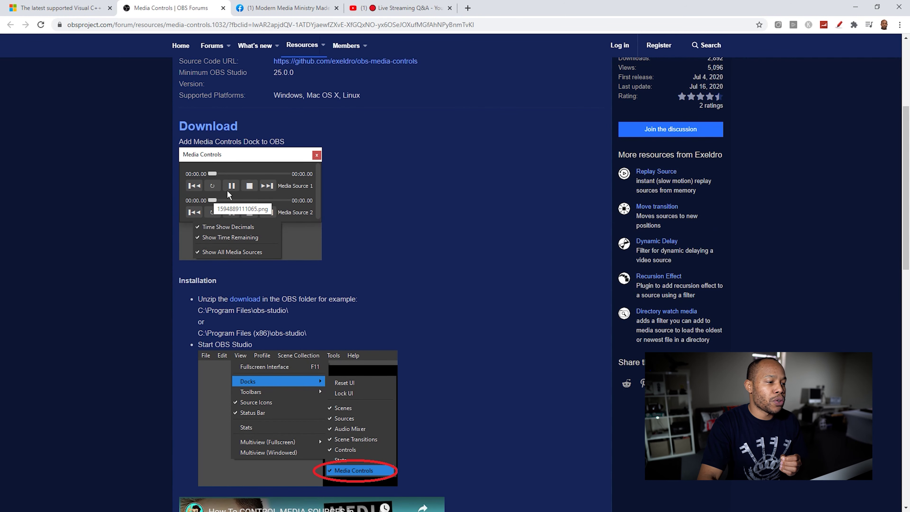
pyautogui.scroll(-3, 229, 195)
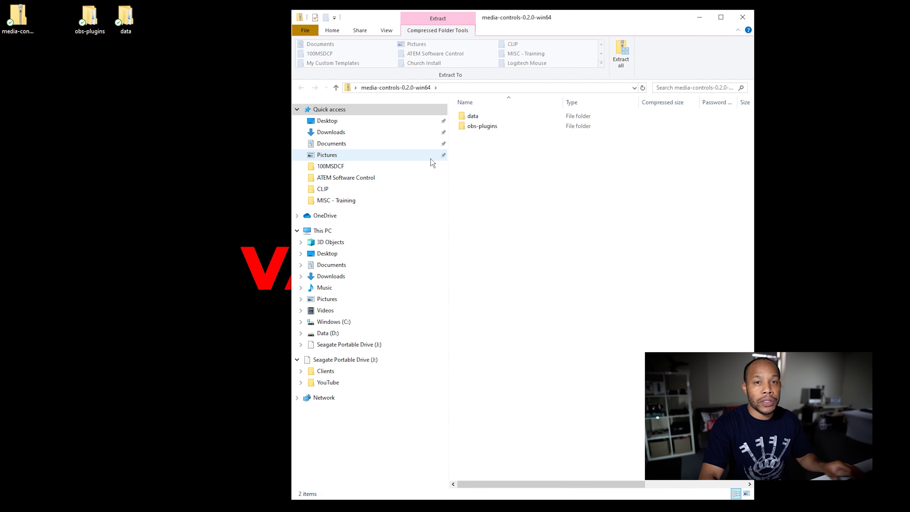
# Copy the obs-plugins and data folders from the desktop
pyautogui.click(92, 26)
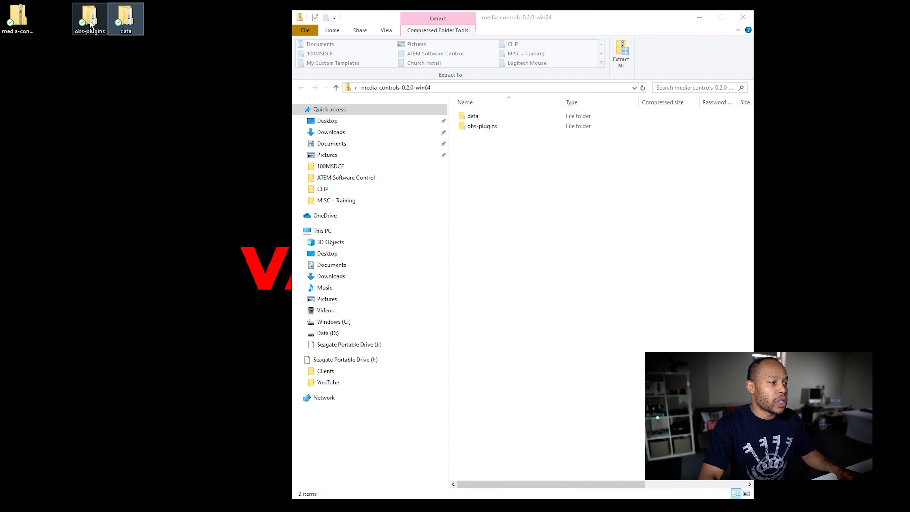
pyautogui.rightClick(92, 27)
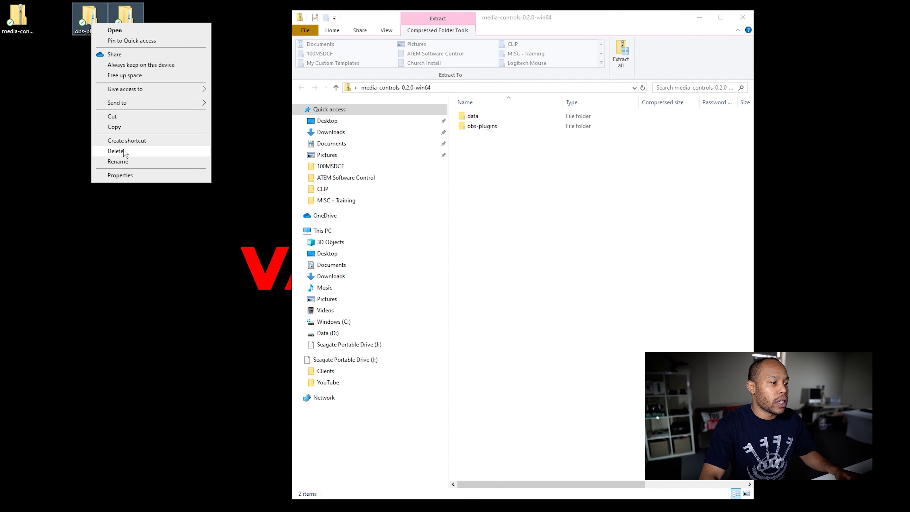
pyautogui.click(114, 127)
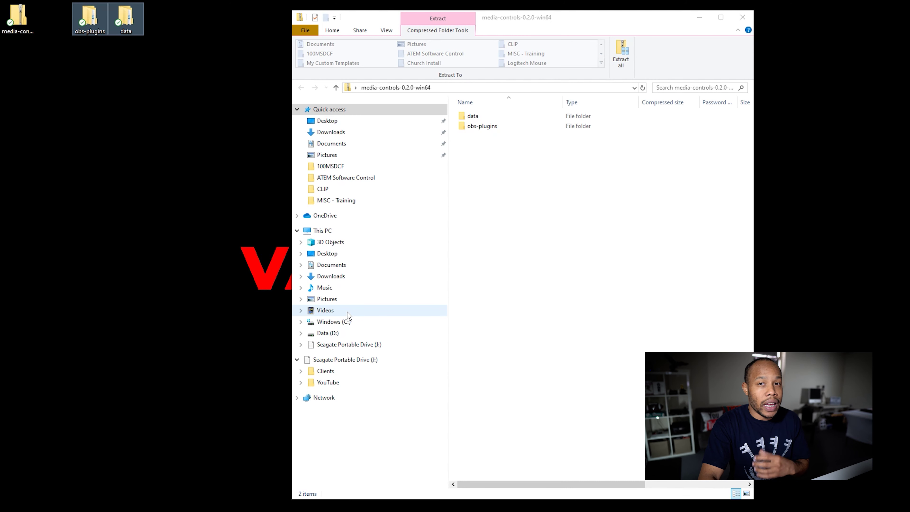
# Paste the copied plugin folders into C:\Program Files\obs-studio
pyautogui.click(344, 322)
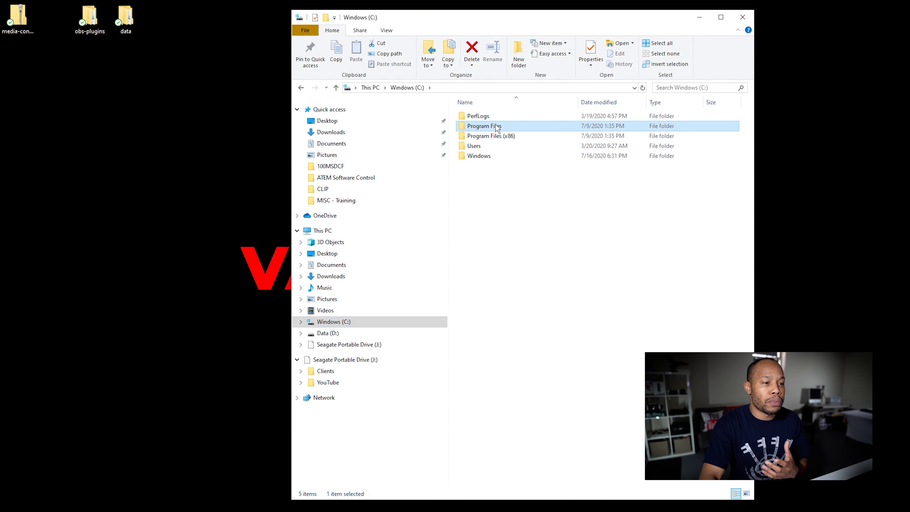
pyautogui.doubleClick(495, 125)
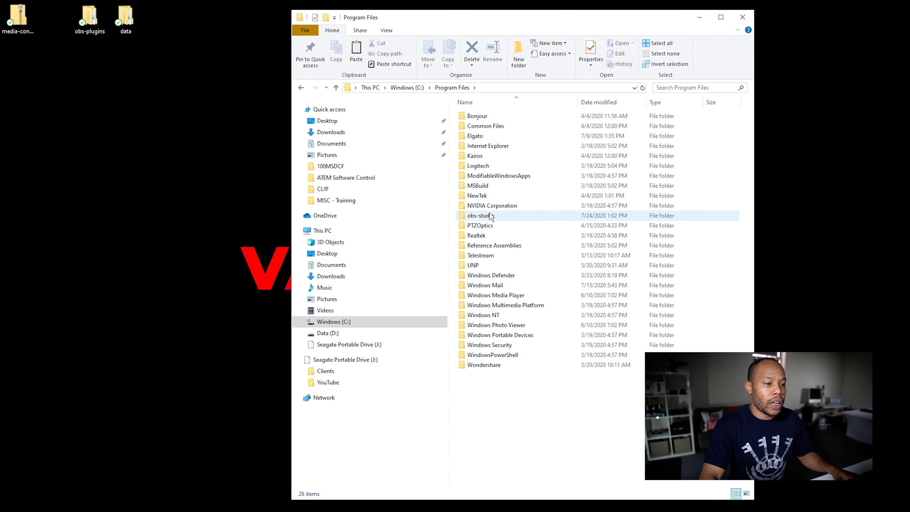
pyautogui.doubleClick(481, 216)
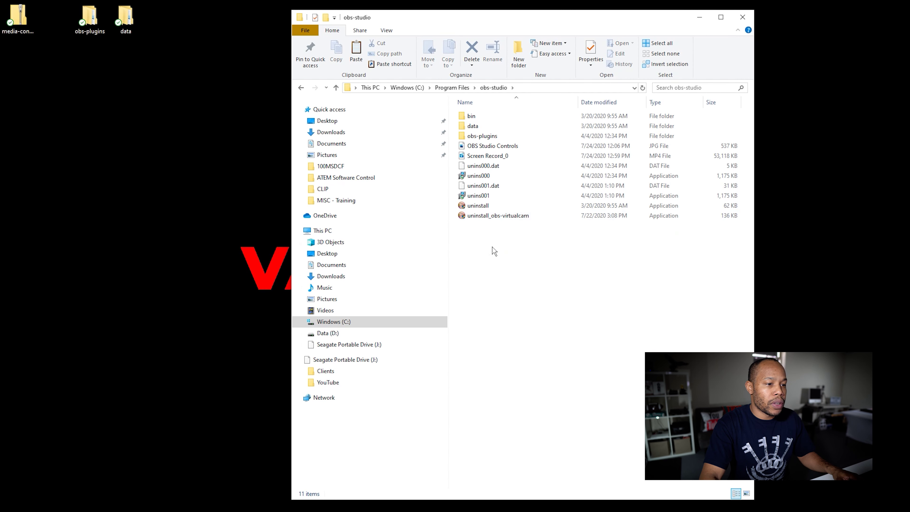
pyautogui.rightClick(496, 264)
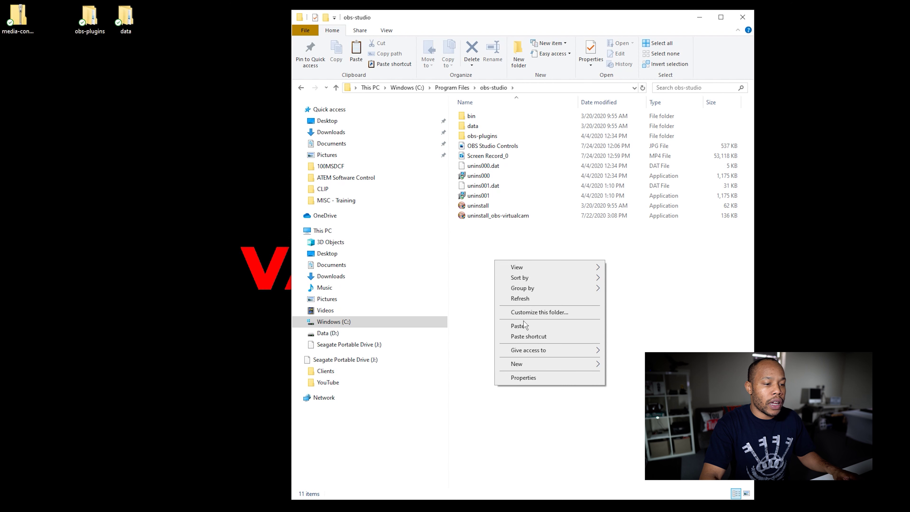
pyautogui.click(518, 325)
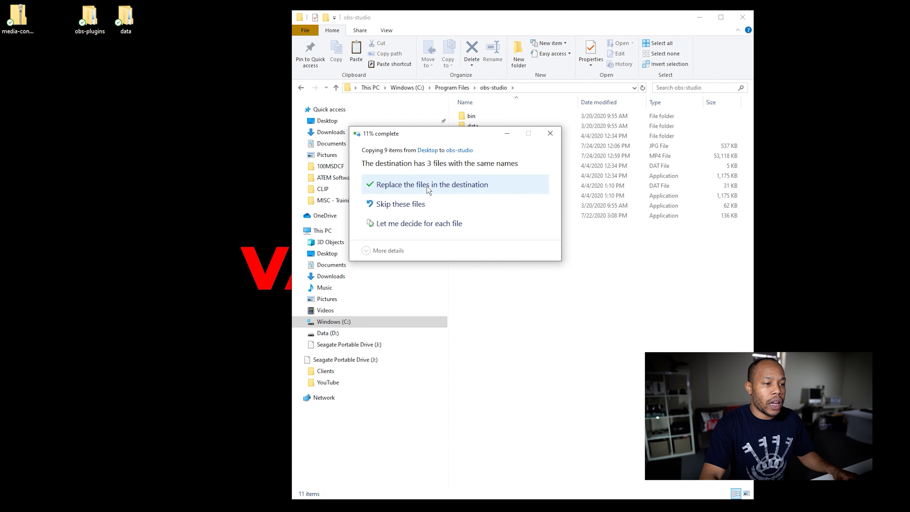
# Replace the existing files, granting administrator permission and retrying until the copy finishes
pyautogui.click(428, 190)
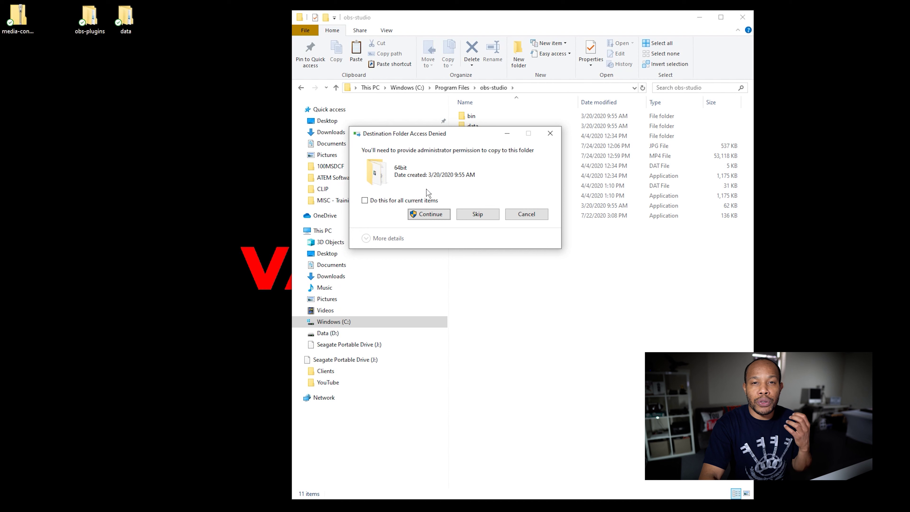
pyautogui.click(431, 214)
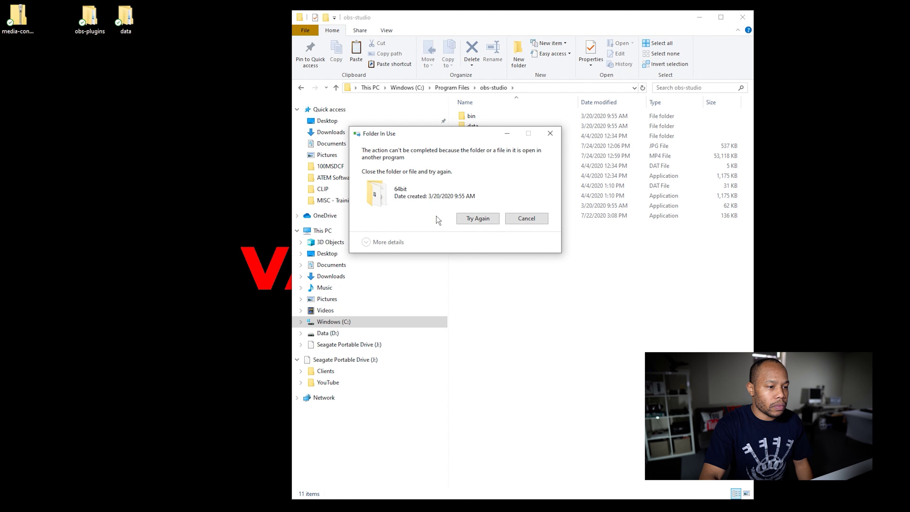
pyautogui.click(479, 219)
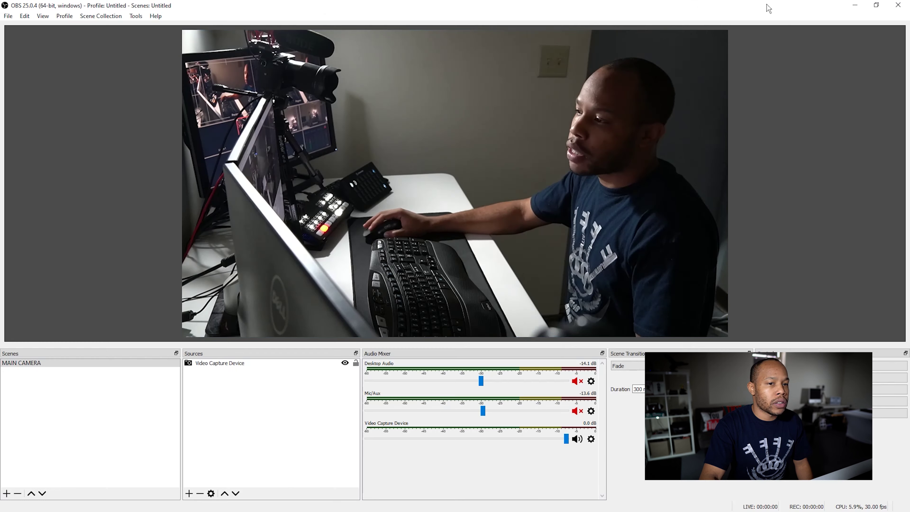
pyautogui.click(480, 220)
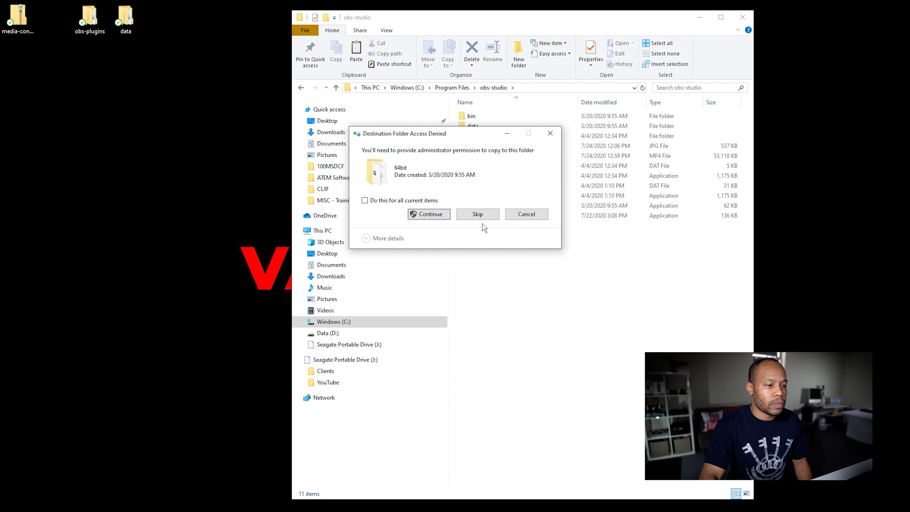
pyautogui.click(438, 213)
pyautogui.click(437, 215)
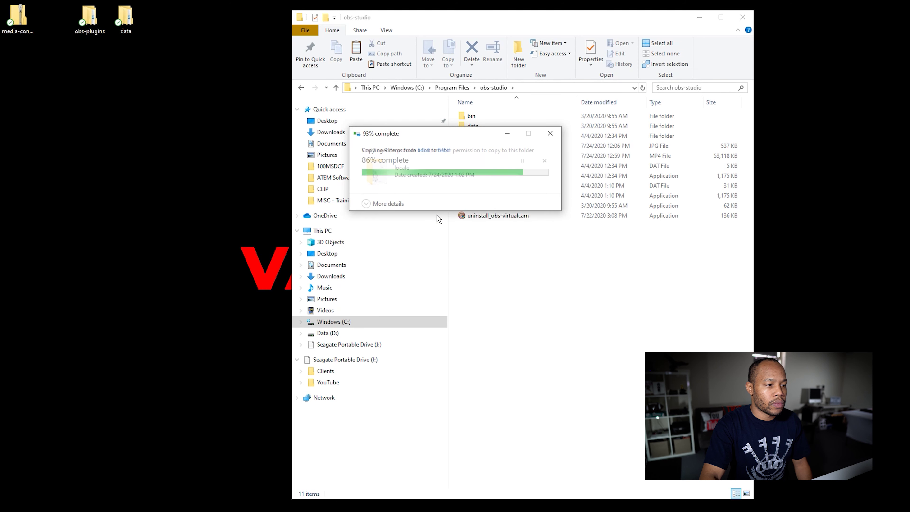
pyautogui.click(528, 272)
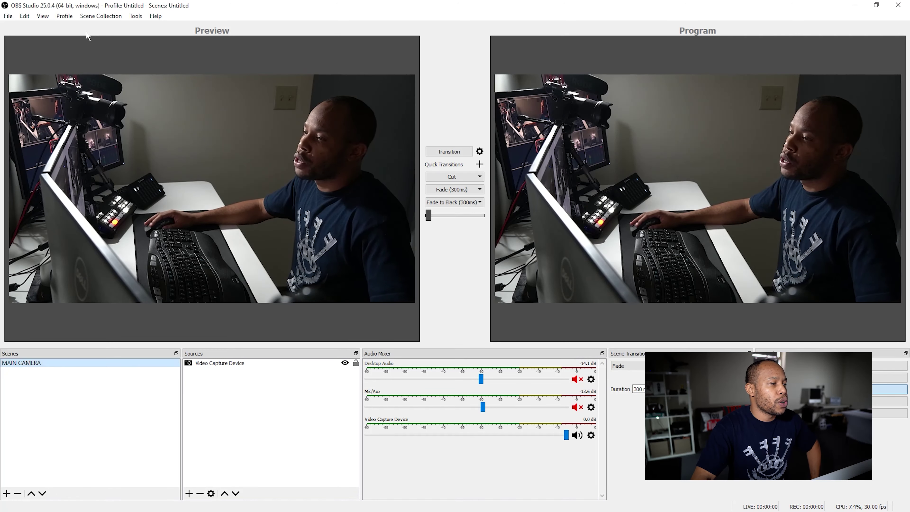
# Show the Media Controls panel from View > Docks
pyautogui.click(42, 16)
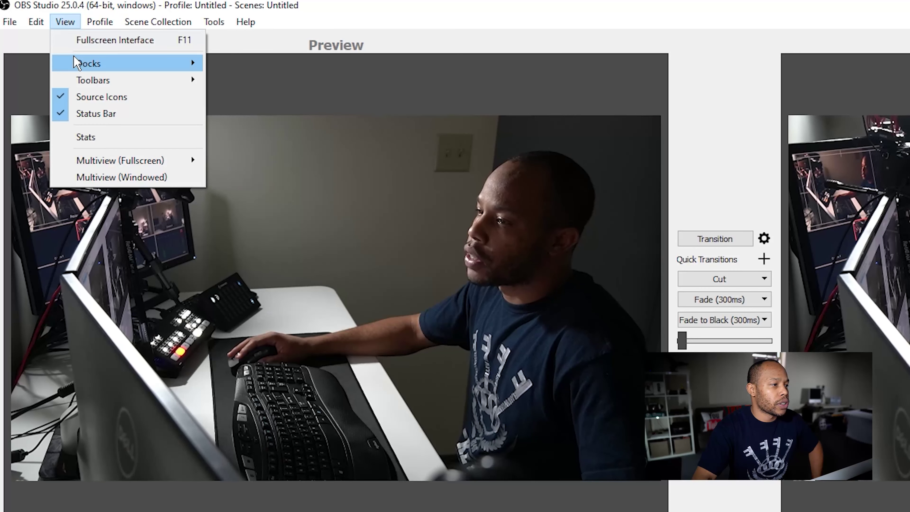
pyautogui.moveTo(89, 64)
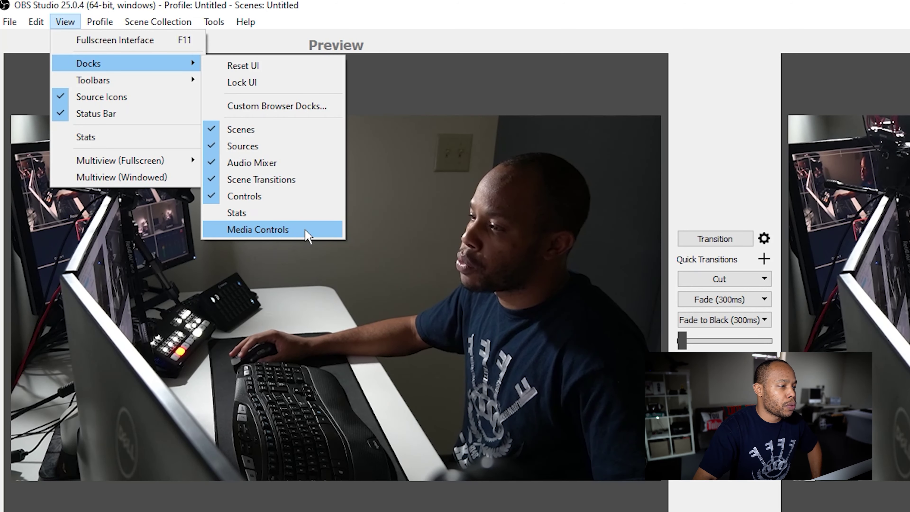
pyautogui.click(308, 229)
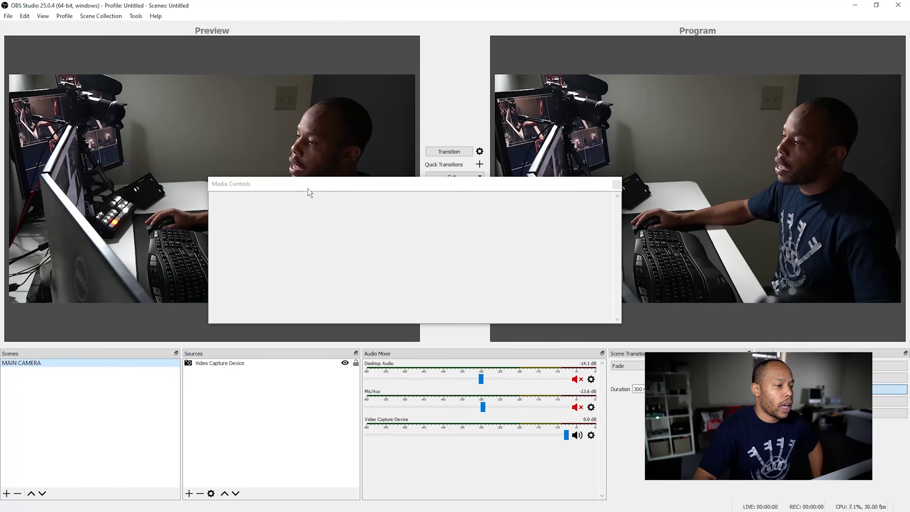
# Dock Media Controls into the bottom row between Sources and Audio Mixer
pyautogui.moveTo(325, 188); pyautogui.dragTo(425, 194)
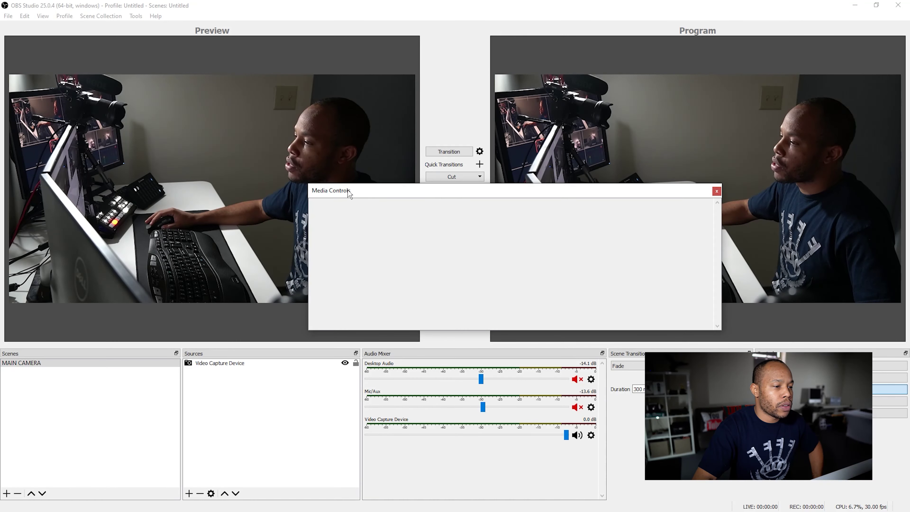
pyautogui.moveTo(339, 194); pyautogui.dragTo(441, 376)
pyautogui.moveTo(482, 354); pyautogui.dragTo(400, 372)
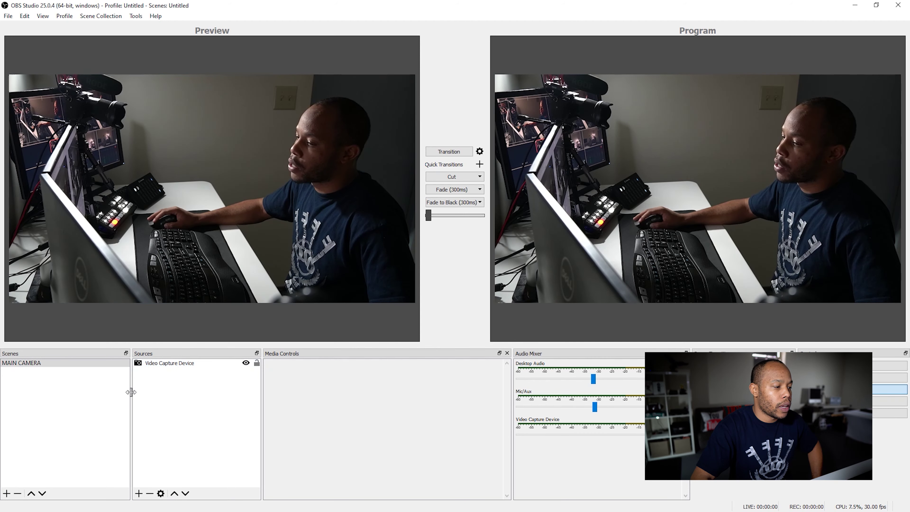
# Add a new scene named 'Video'
pyautogui.click(6, 493)
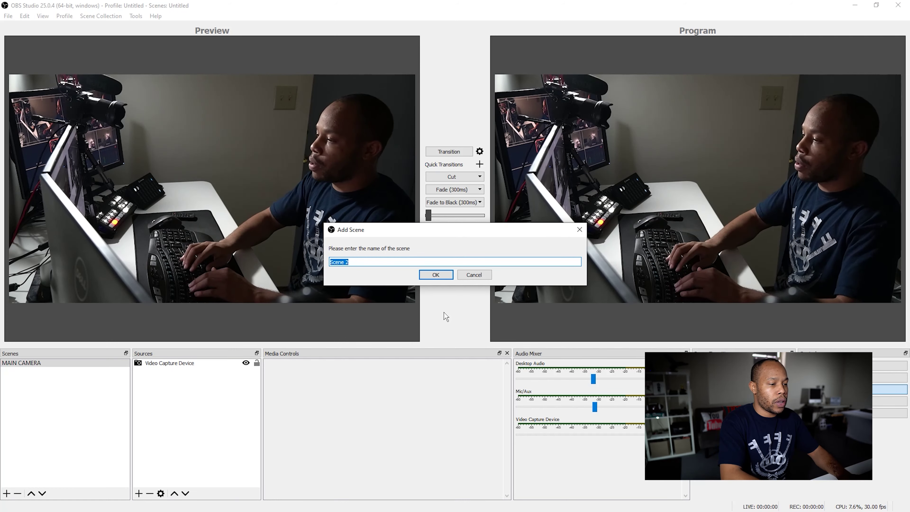
pyautogui.write('Video')
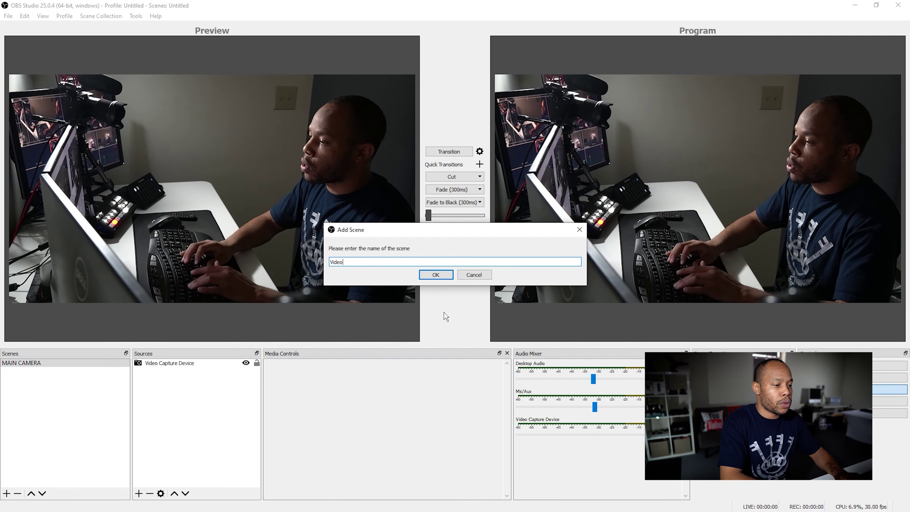
pyautogui.press('Return')
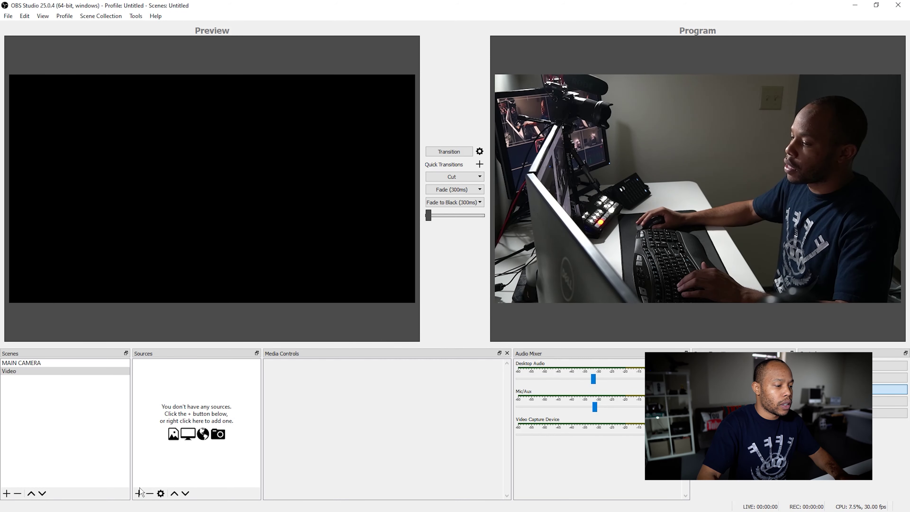
# Add a Media Source named 'Demo' to the Video scene
pyautogui.click(139, 493)
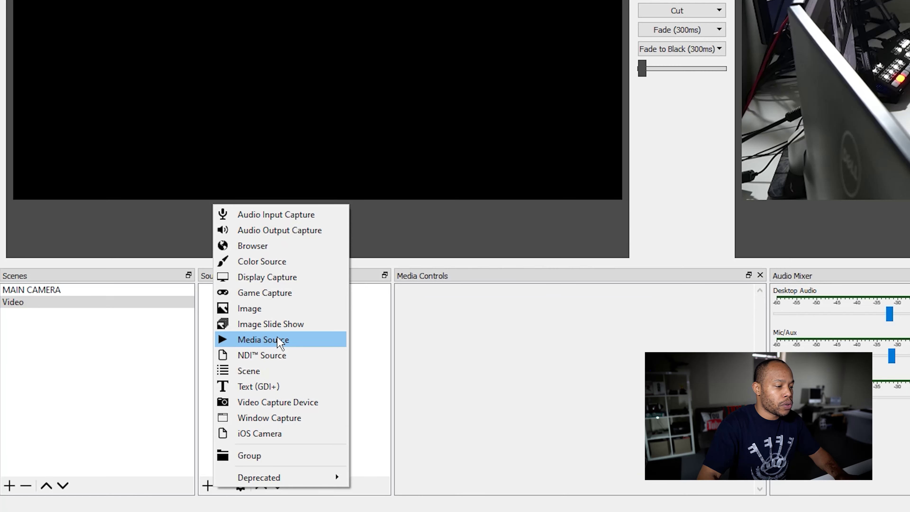
pyautogui.click(279, 340)
pyautogui.write('Demio')
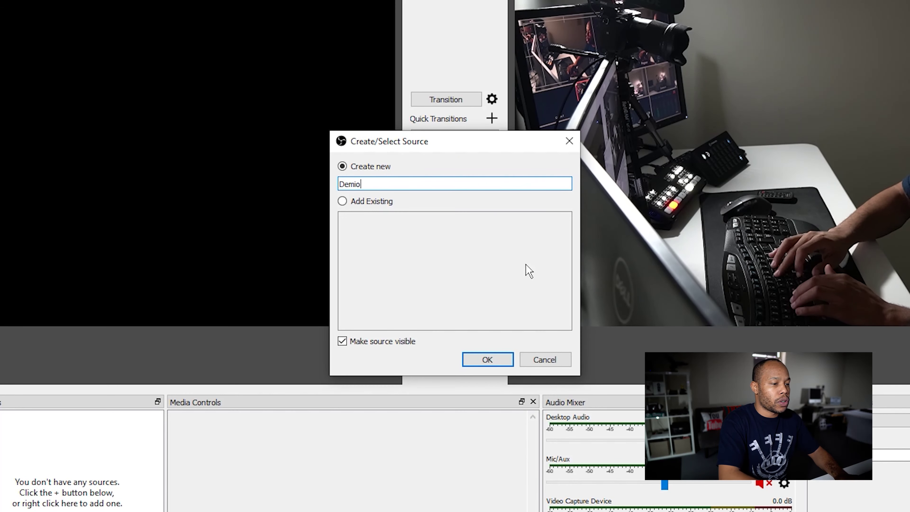
pyautogui.press('BackSpace')
pyautogui.press('BackSpace')
pyautogui.write('o')
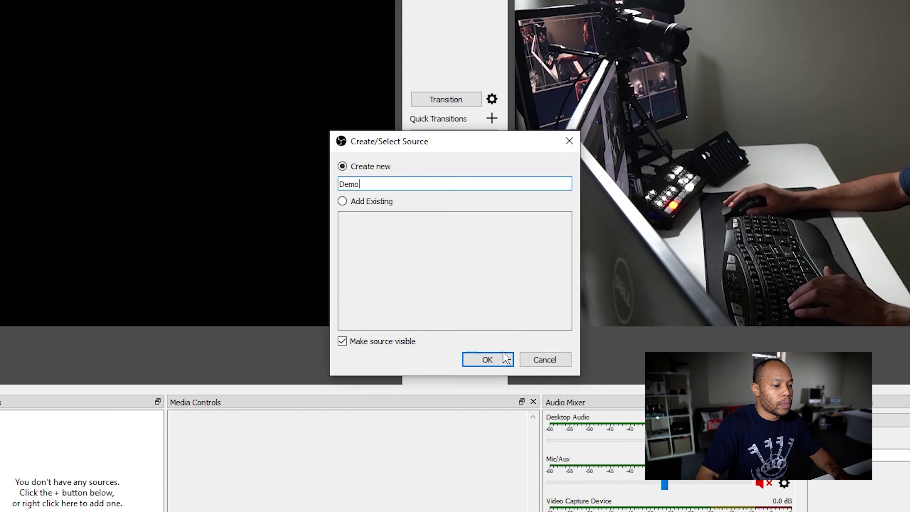
pyautogui.click(505, 359)
# Set the Demo source to play a video file from the Desktop
pyautogui.click(656, 345)
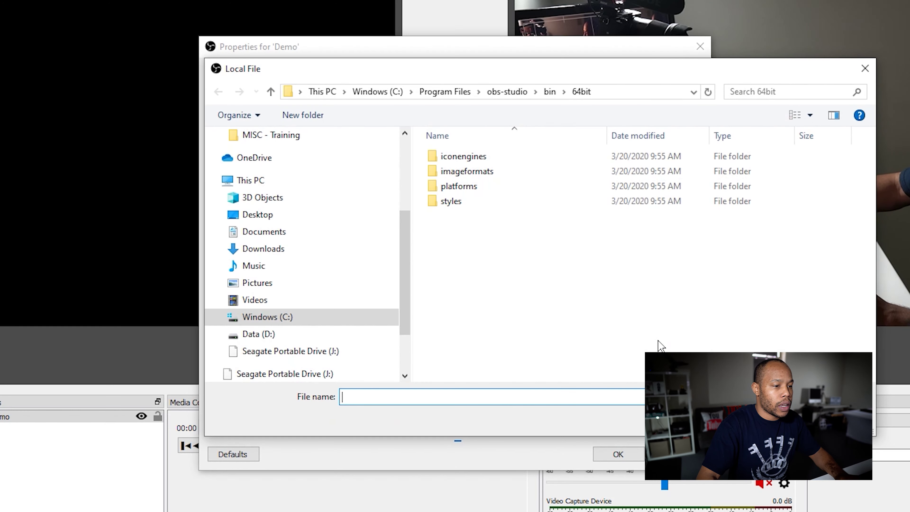
pyautogui.click(272, 318)
pyautogui.click(258, 215)
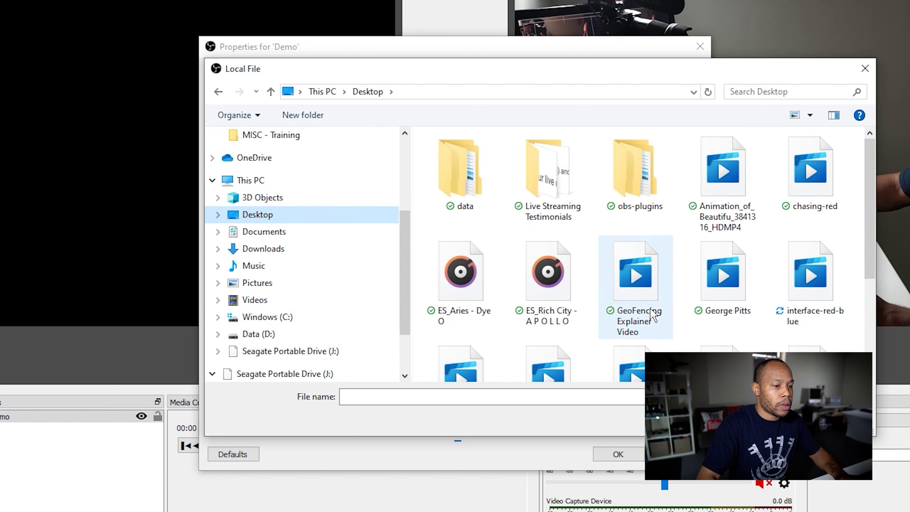
pyautogui.scroll(-1, 821, 287)
pyautogui.scroll(-2, 823, 274)
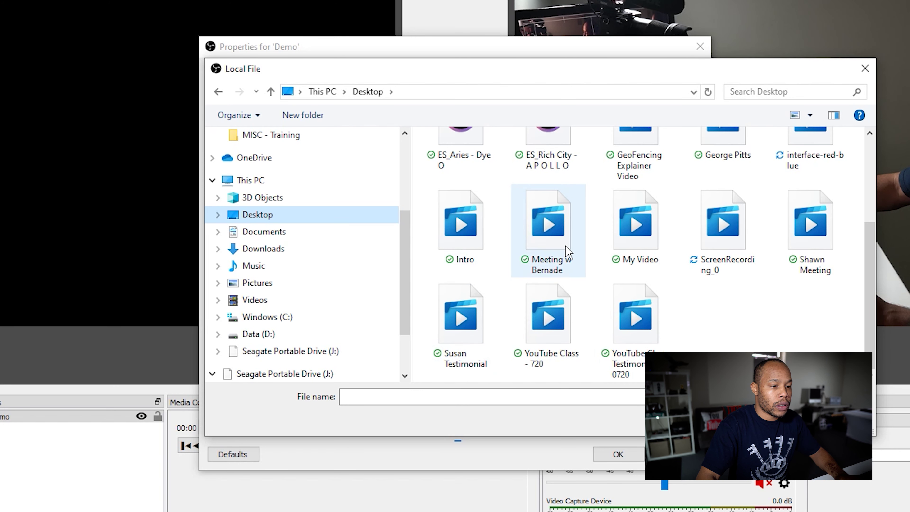
pyautogui.doubleClick(748, 165)
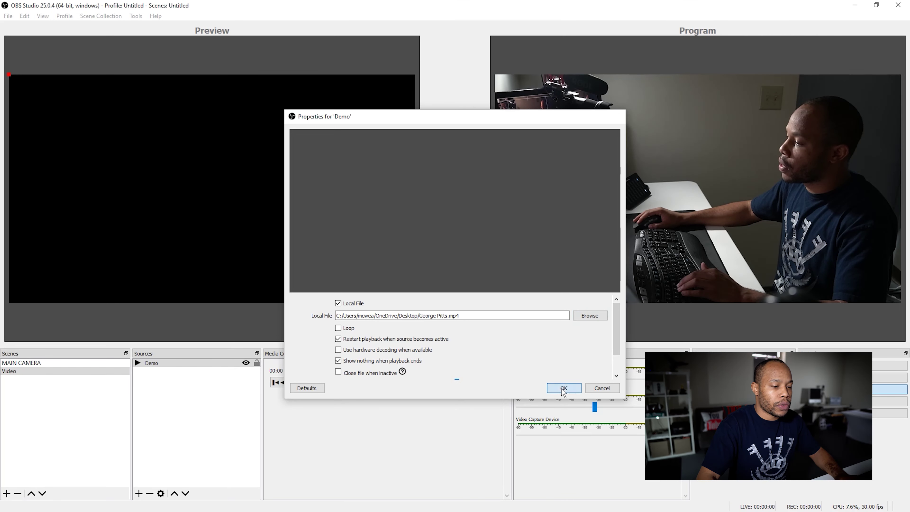
pyautogui.click(564, 389)
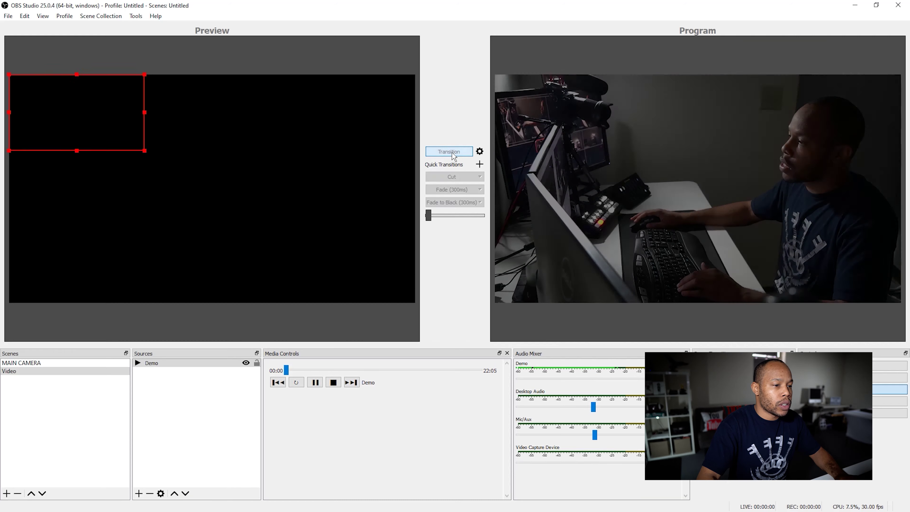
# Turn off Studio Mode and stretch the Demo video to fill the canvas
pyautogui.click(452, 154)
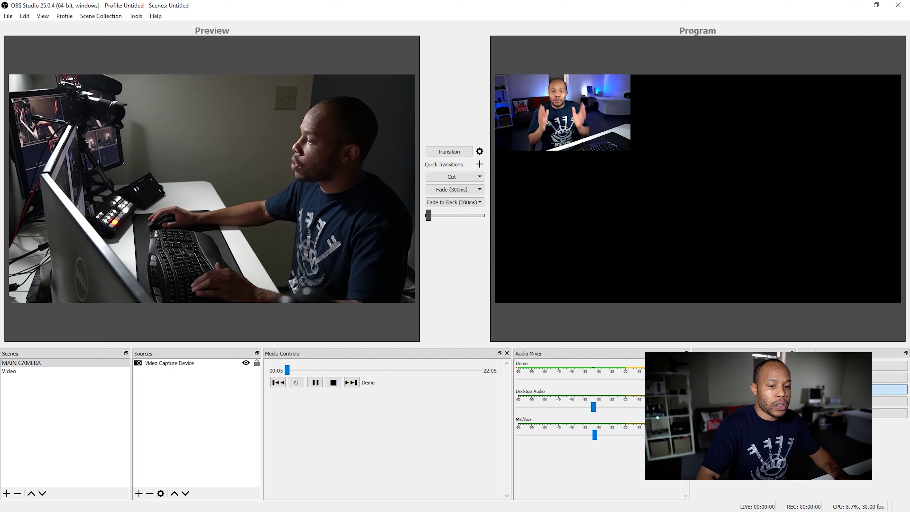
pyautogui.click(891, 389)
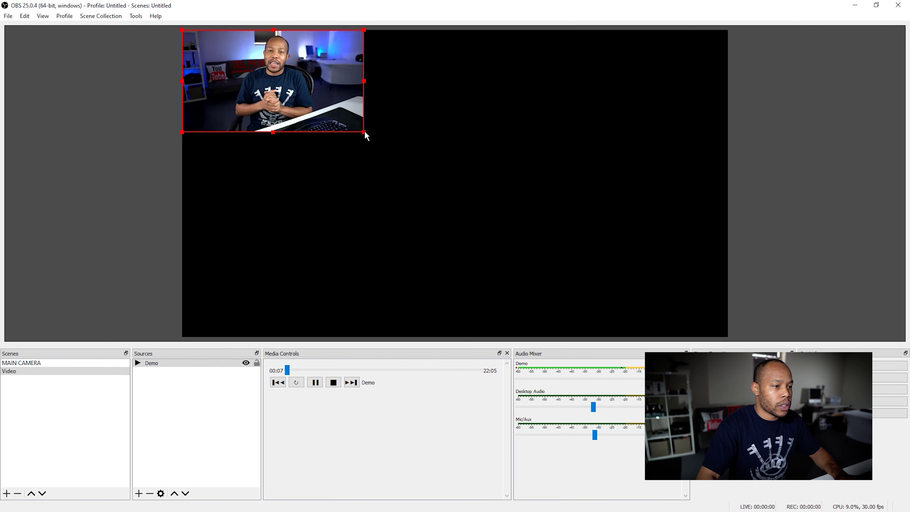
pyautogui.moveTo(364, 133); pyautogui.dragTo(727, 337)
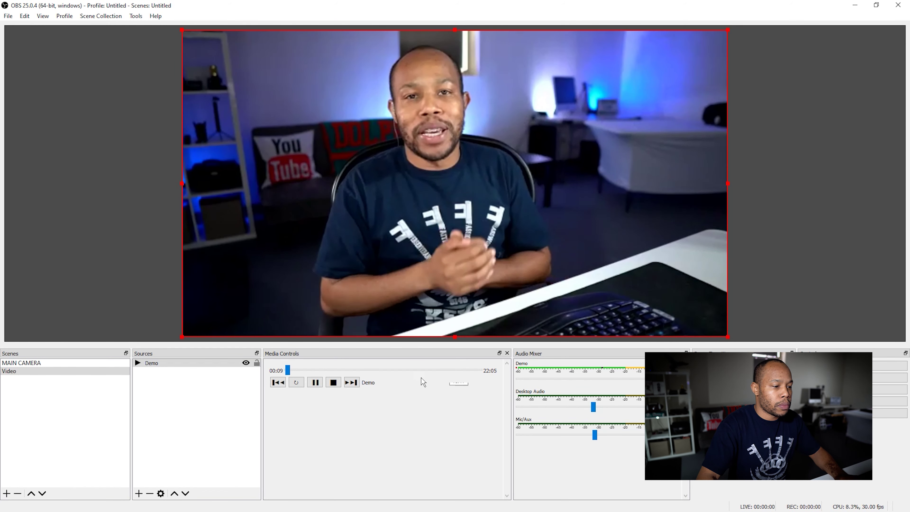
# Pause, resume and pause the Demo video again with the Media Controls panel
pyautogui.click(319, 385)
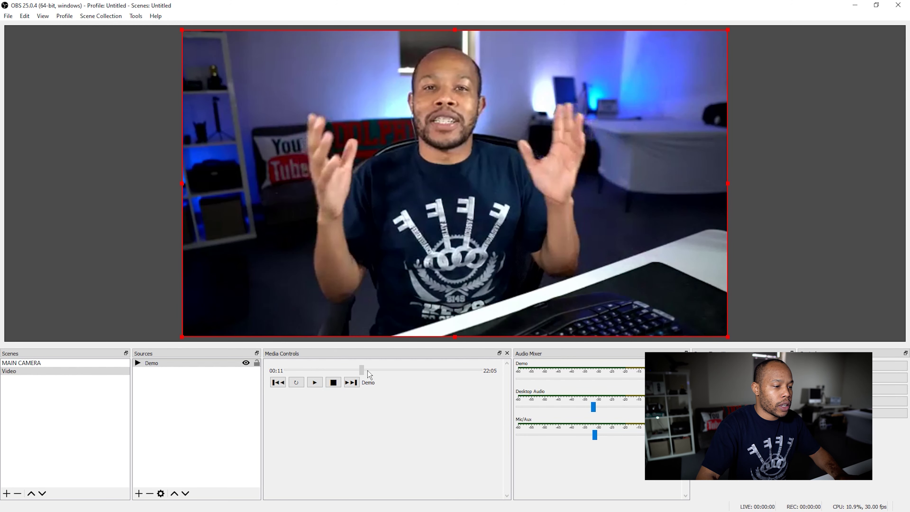
pyautogui.click(313, 383)
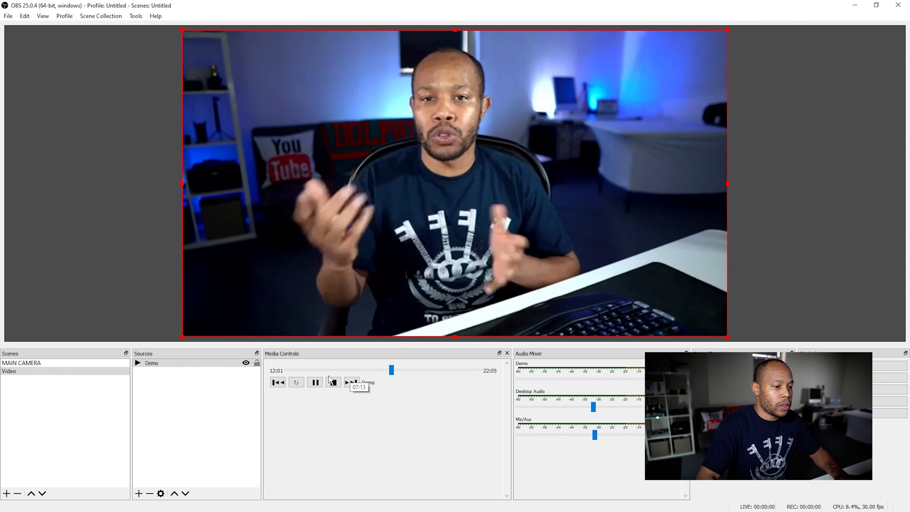
pyautogui.click(315, 382)
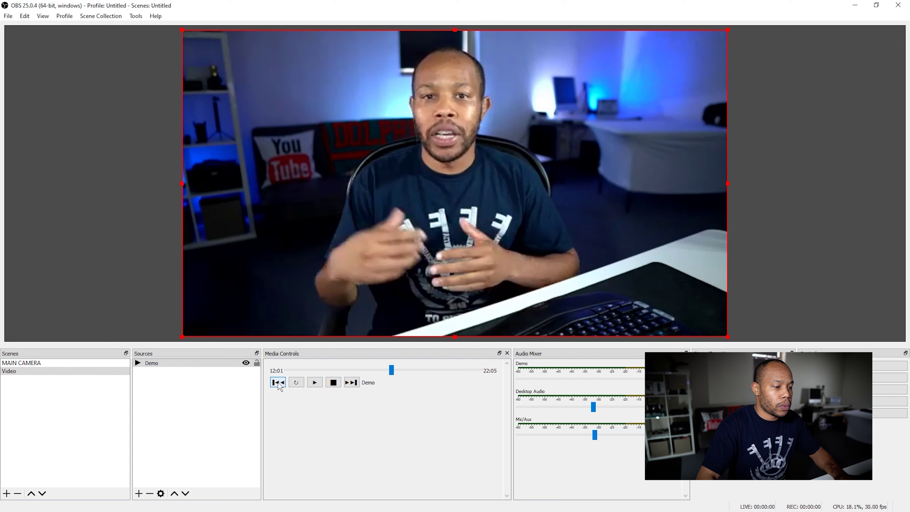